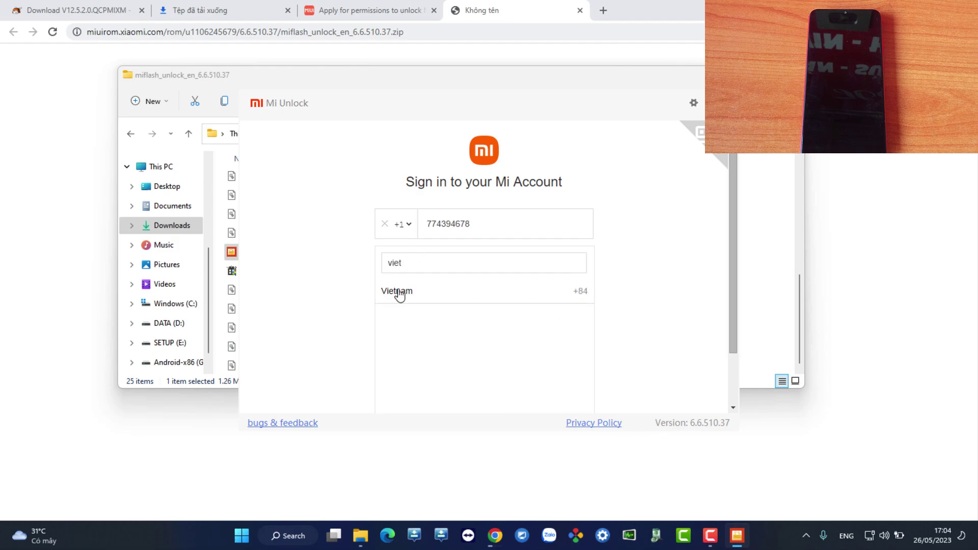
Step: Sign in to the Mi Account using the Vietnam (+84) country code and the account password
click(397, 288)
click(432, 264)
text(**********)
click(482, 307)
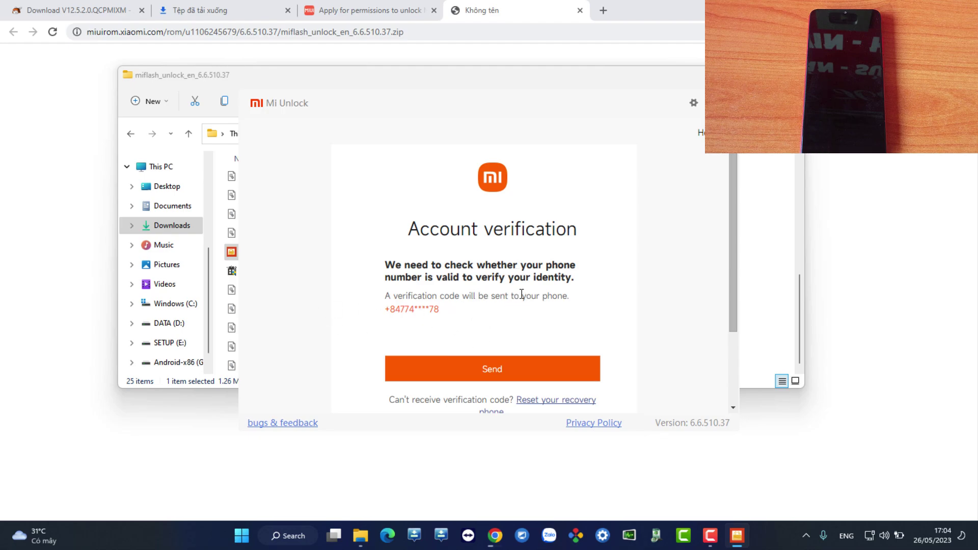
Step: Request a phone verification code for the account and submit the image verification code
click(479, 365)
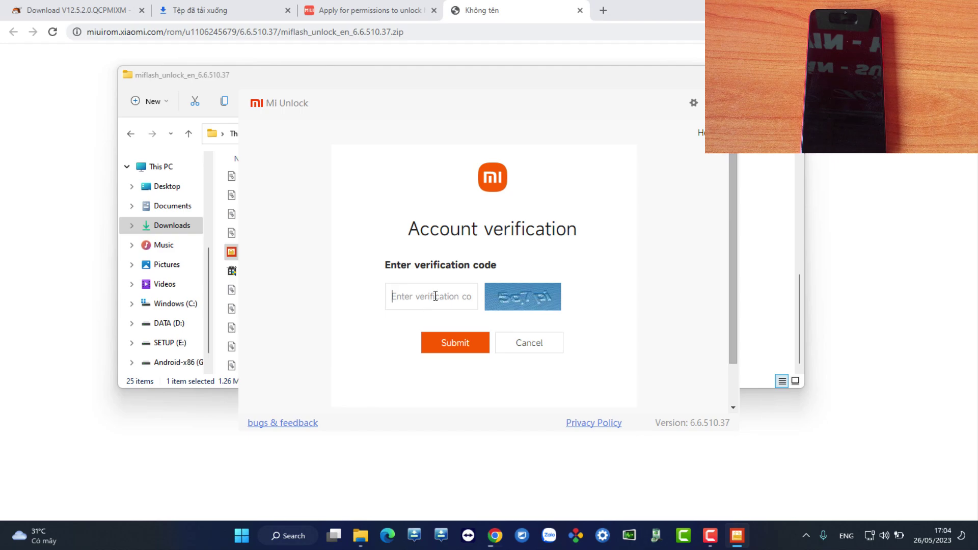
click(434, 296)
text(5q7pi)
click(445, 344)
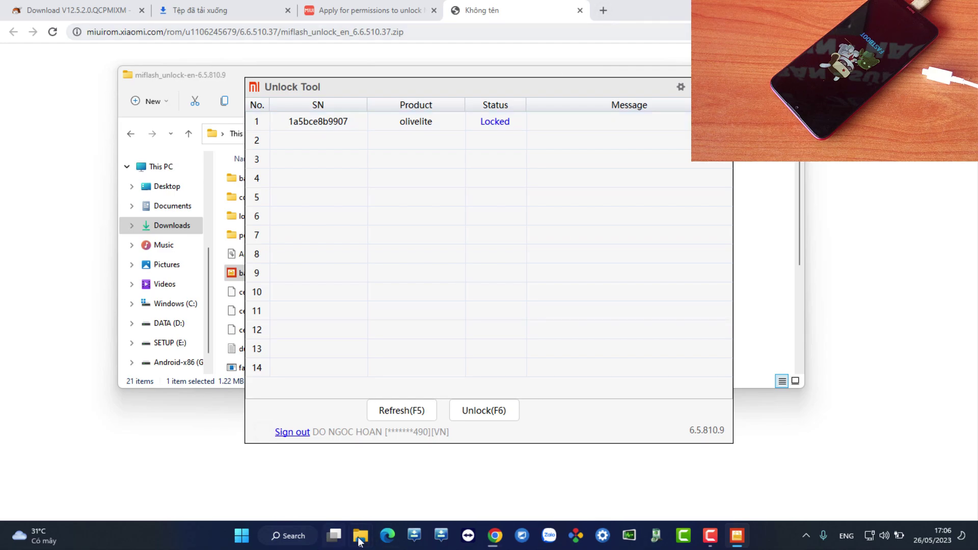
Step: In File Explorer, transfer MiFlash20170425.zip from the Phần mềm\Mobile folder on SETUP (E:) to the desktop
click(164, 323)
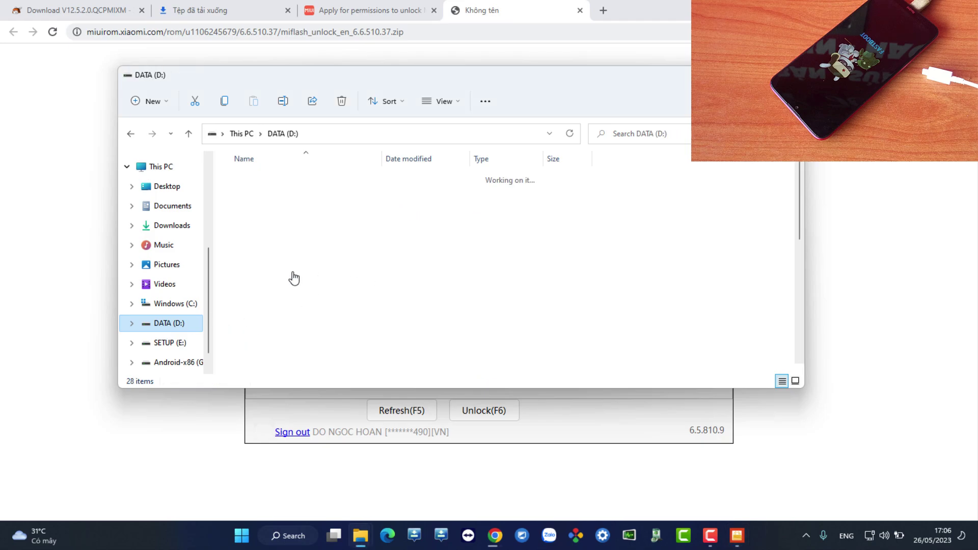
click(183, 344)
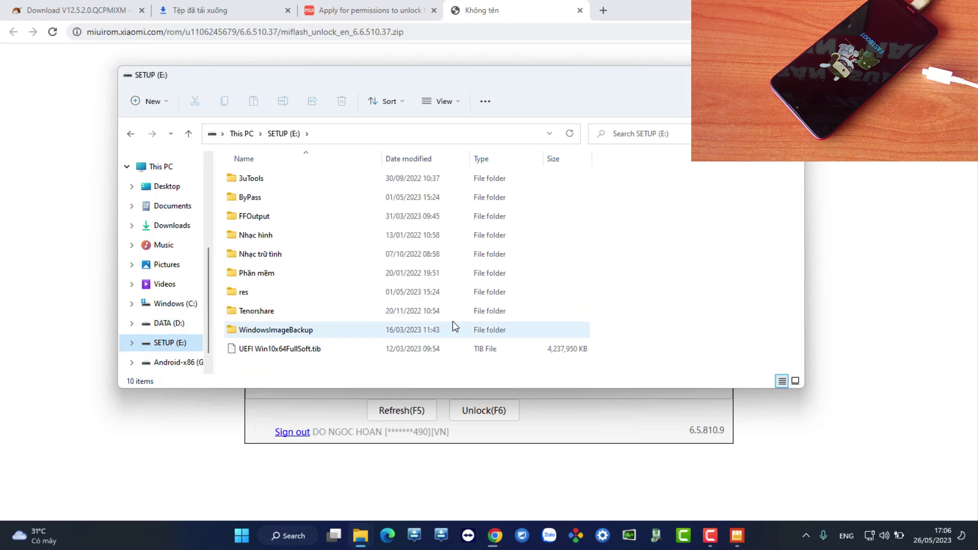
double_click(302, 273)
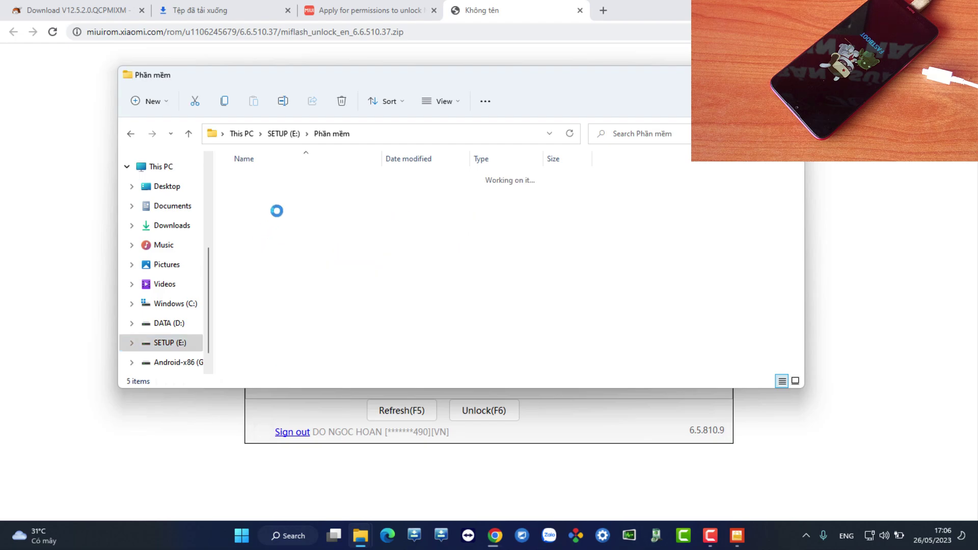
double_click(280, 217)
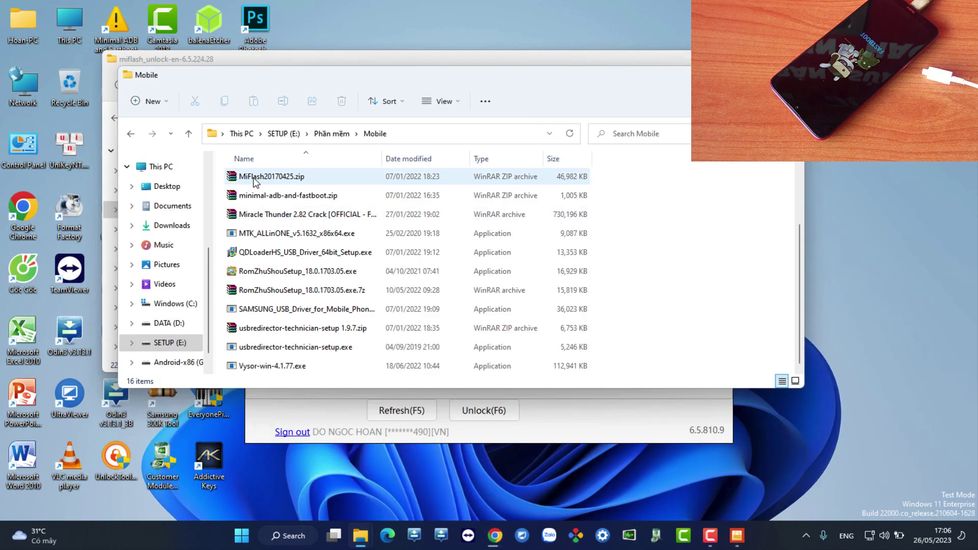
click(253, 177)
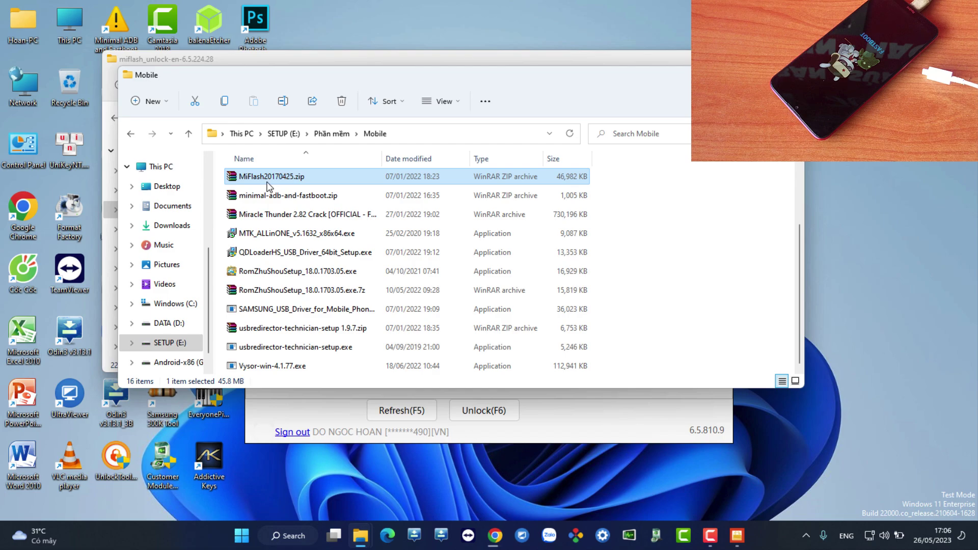
drag(277, 180, 662, 77)
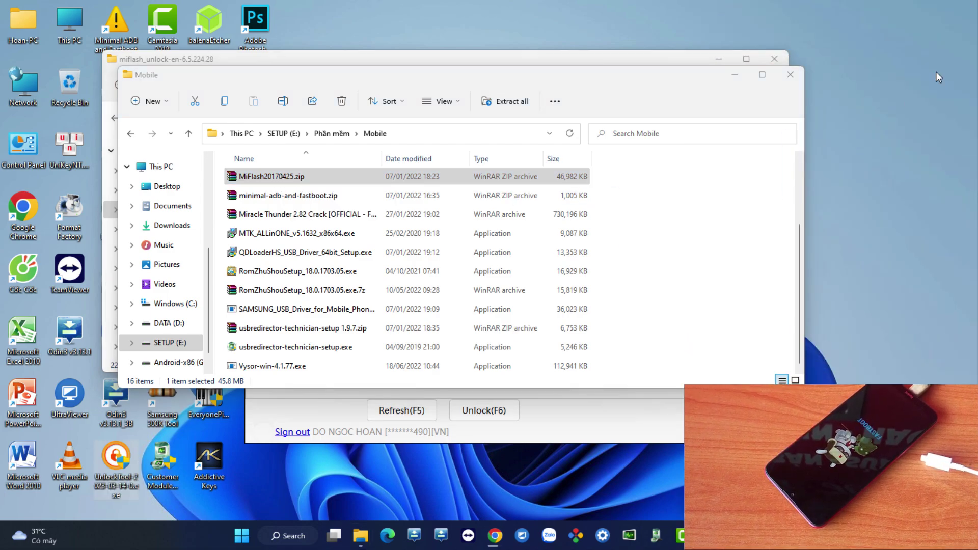
drag(663, 76, 950, 19)
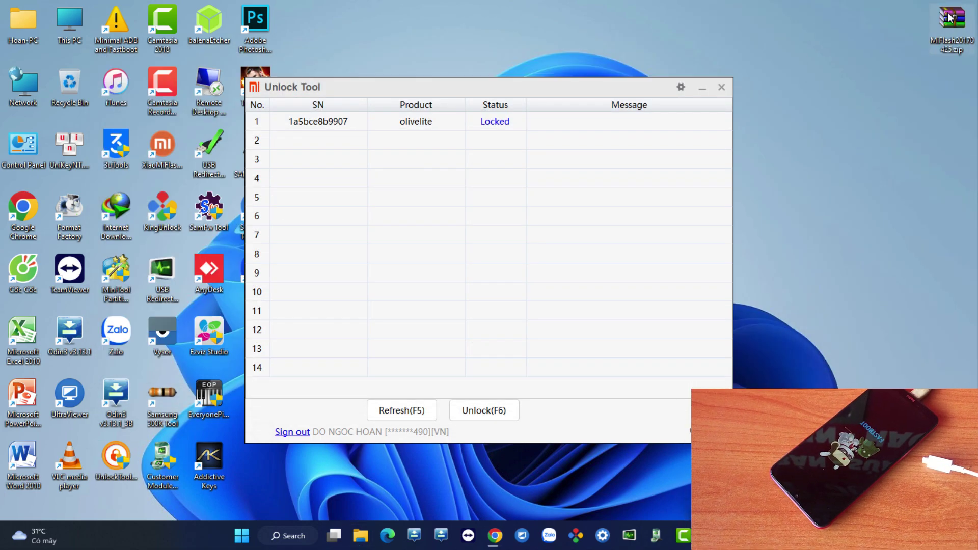
Step: Extract MiFlash20170425.zip on the desktop and place the extracted folder in a clear area beside the Unlock Tool window
right_click(950, 20)
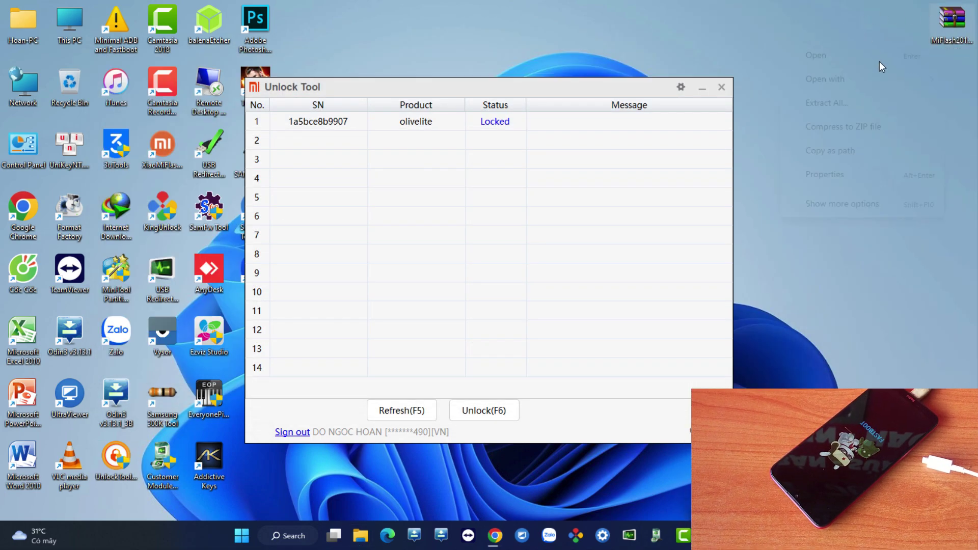
click(836, 172)
click(863, 227)
drag(440, 87, 586, 83)
drag(258, 338, 331, 65)
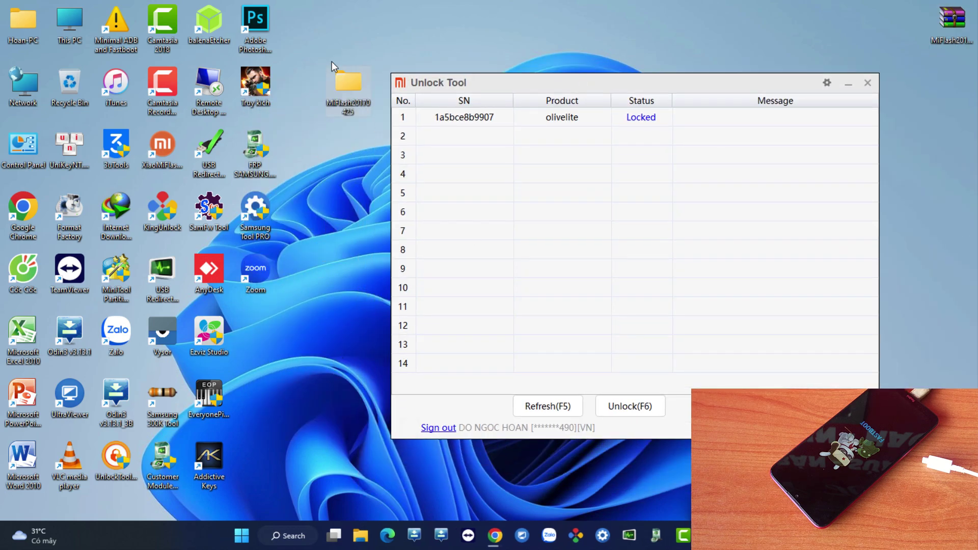
Step: Run MiFlash20170425.msi from the extracted MiFlash20170425 folder with the Repair XiaoMiFlash option, and close the installer and folder
double_click(341, 81)
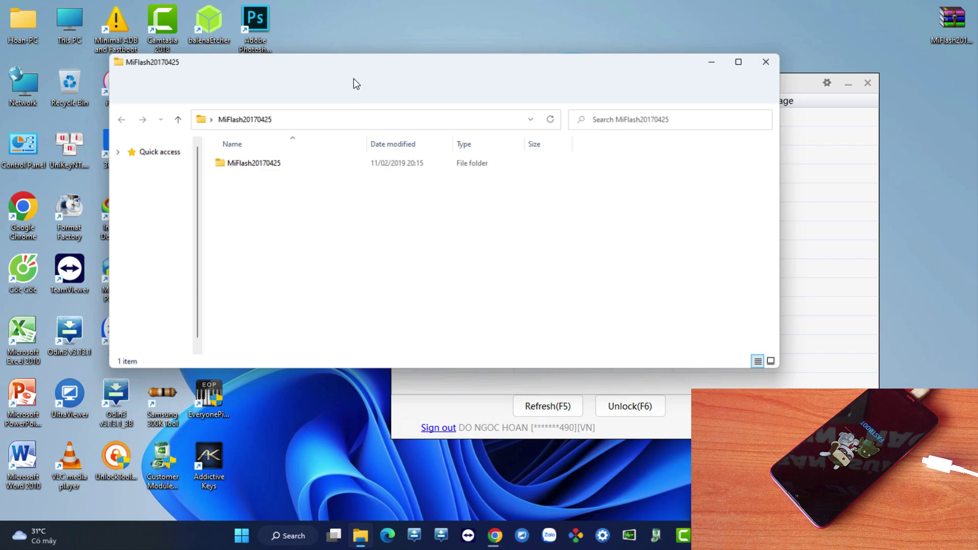
double_click(264, 167)
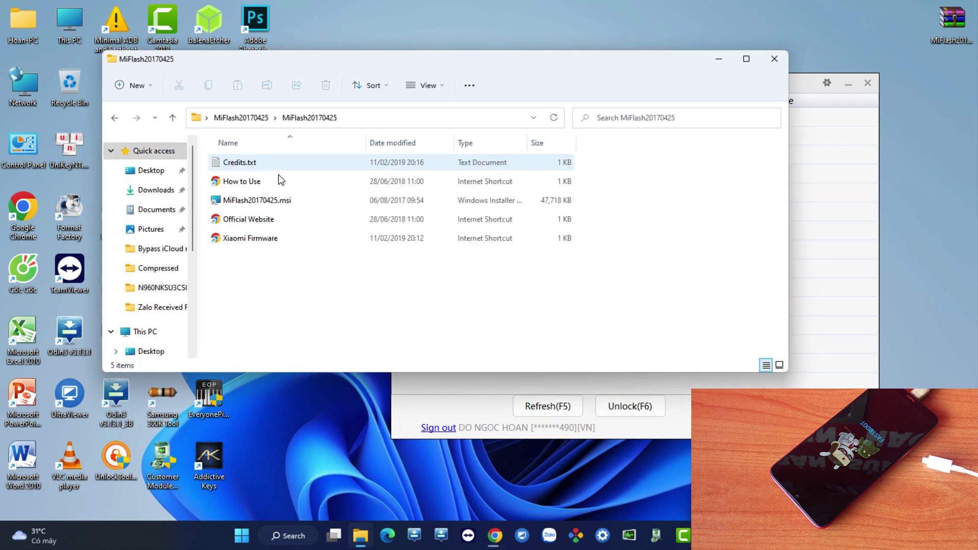
click(241, 202)
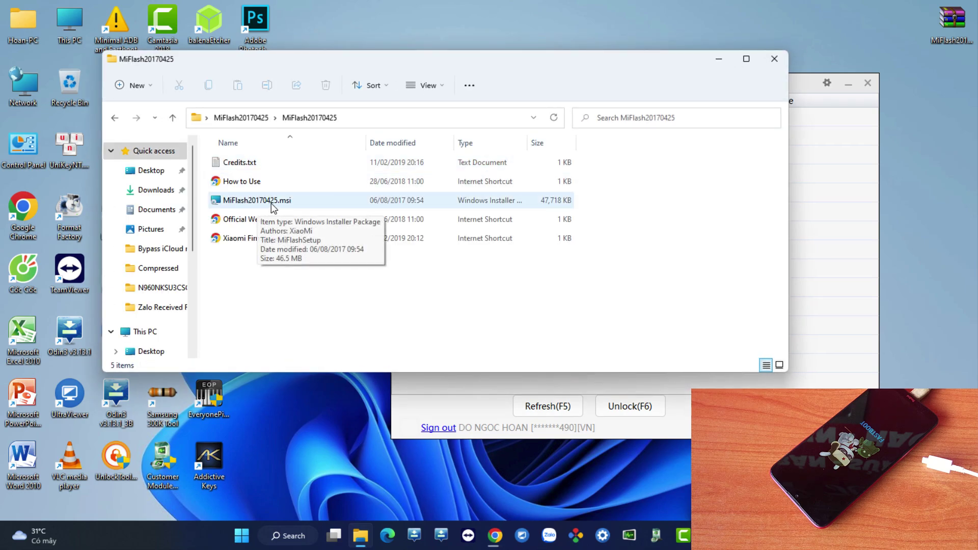
double_click(293, 205)
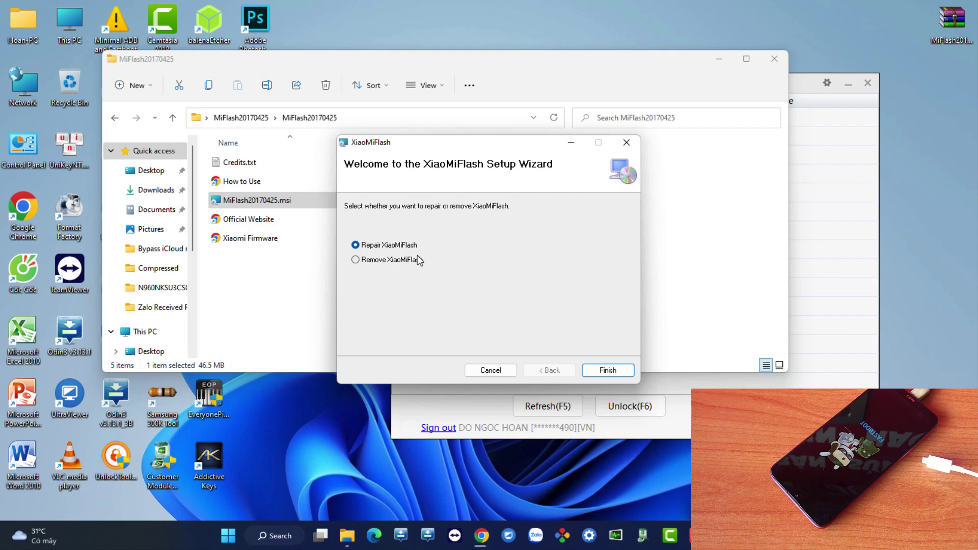
key(Return)
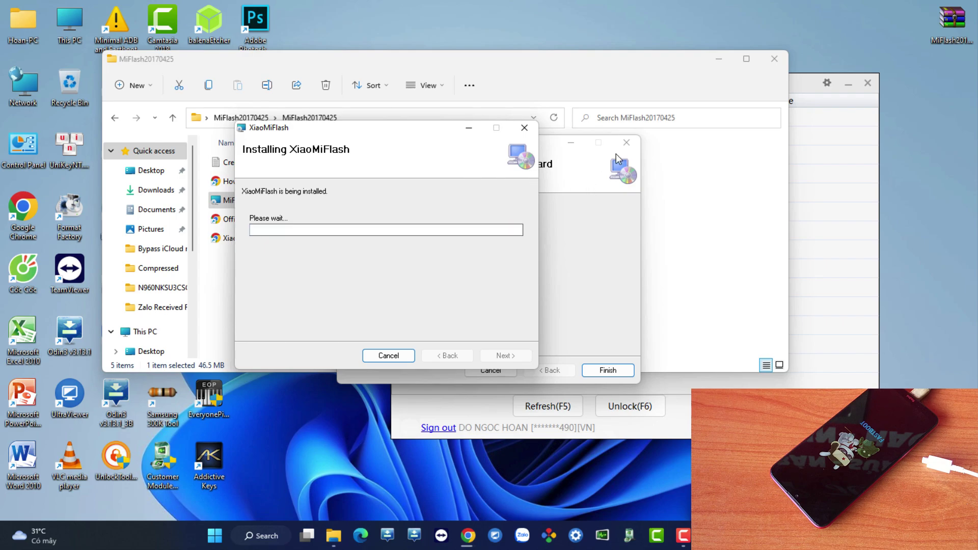
key(Return)
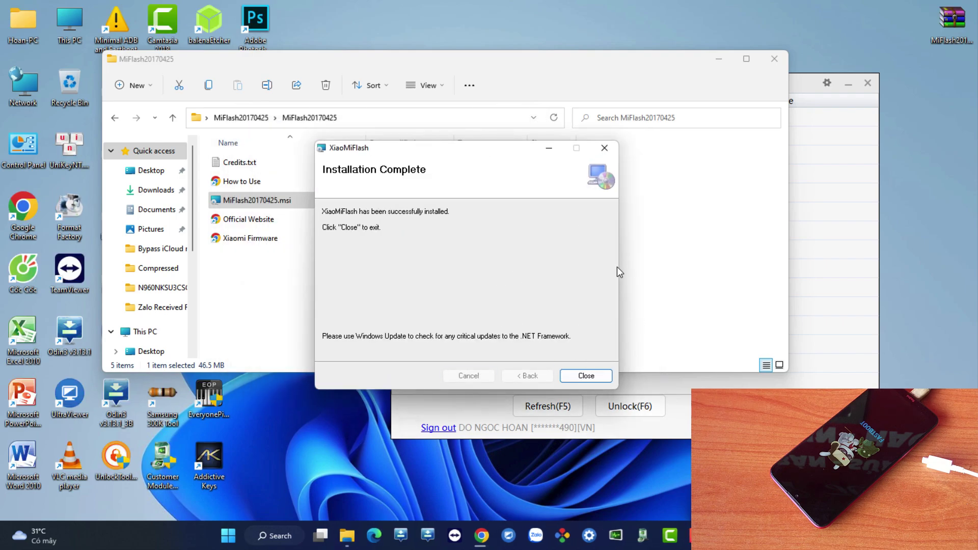
click(579, 379)
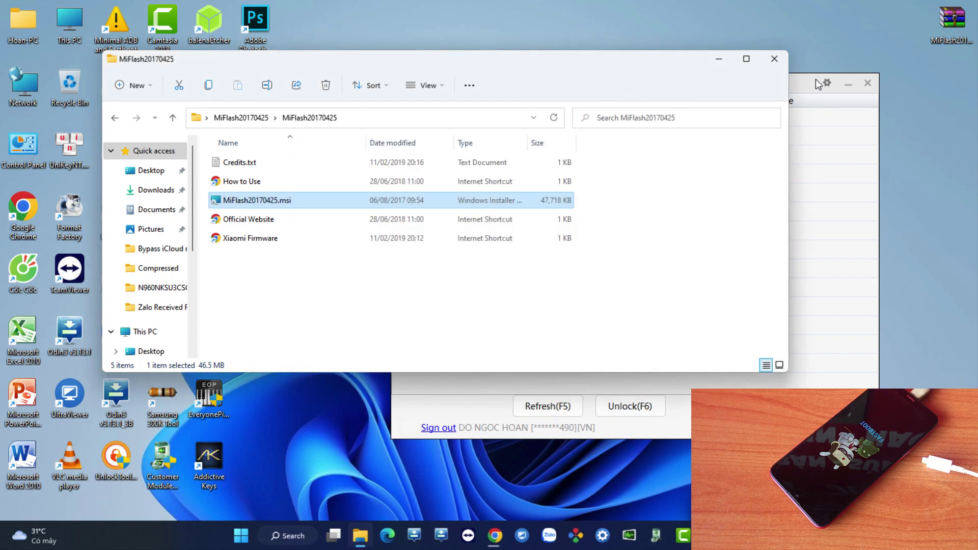
click(773, 61)
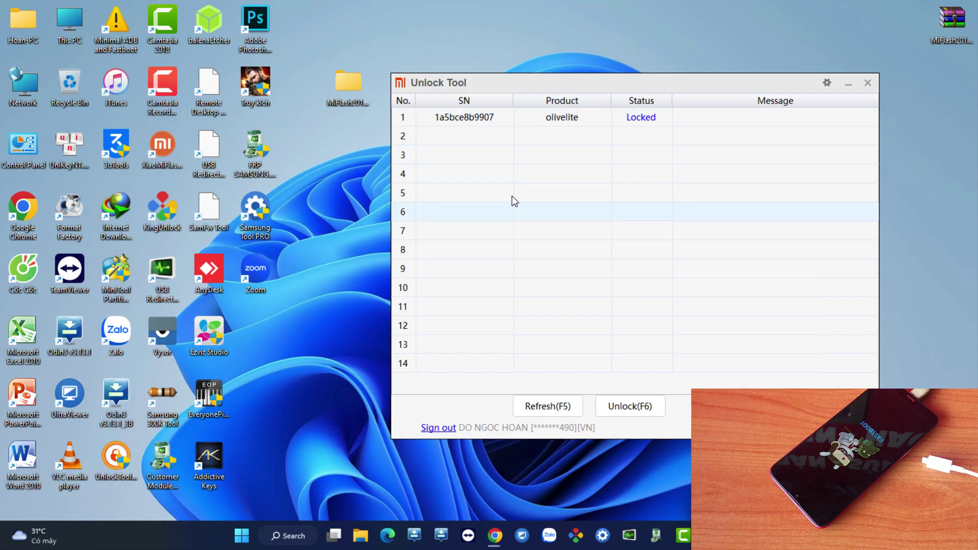
Step: Unlock the connected olivelite phone with the Unlock Tool and close the tool
click(520, 413)
click(631, 412)
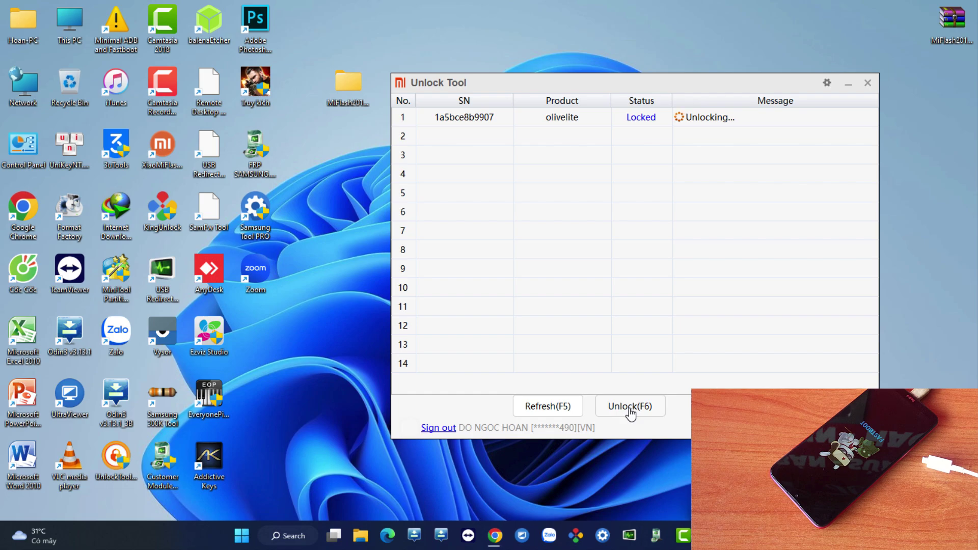
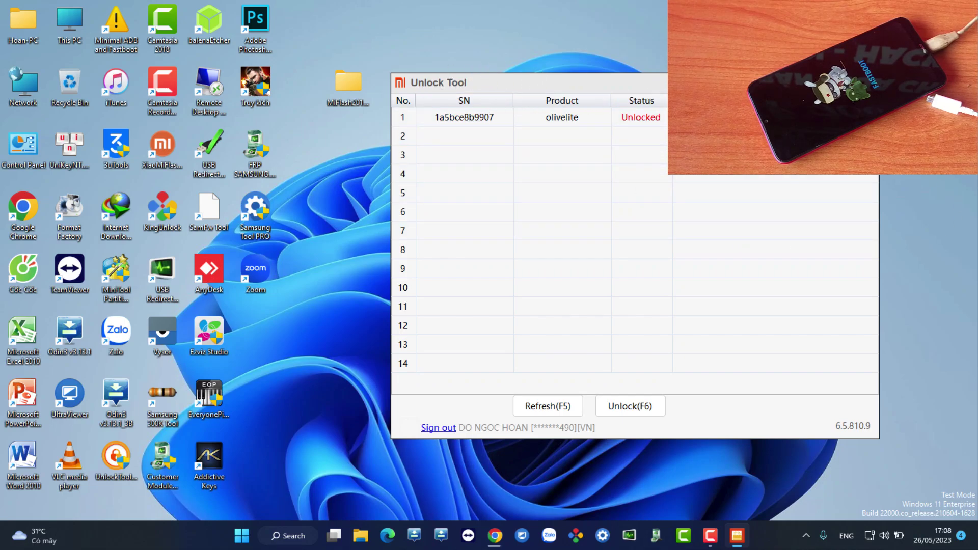
click(867, 83)
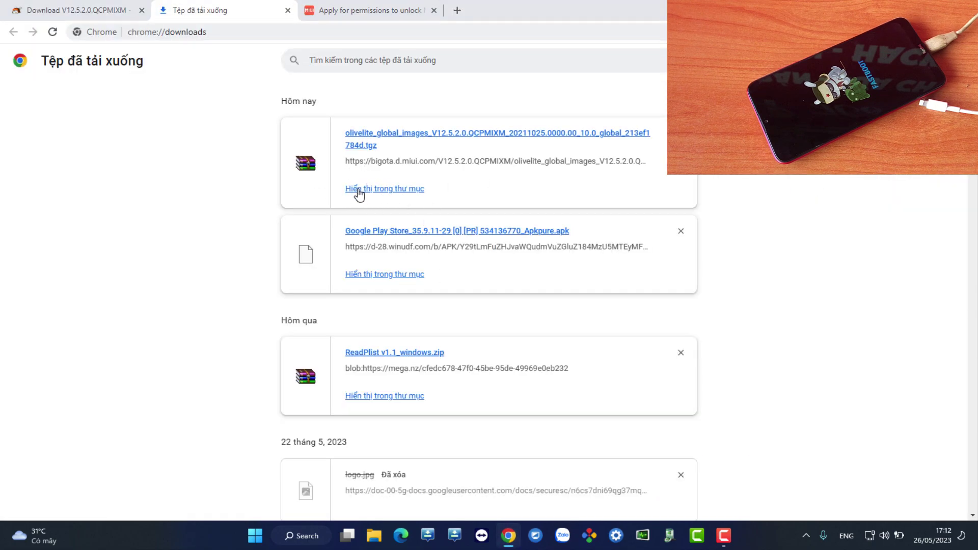
Step: From the Chrome downloads list, locate the olivelite_global_images_V12.5.2.0.QCPMIXM archive in its folder and extract it there
click(359, 192)
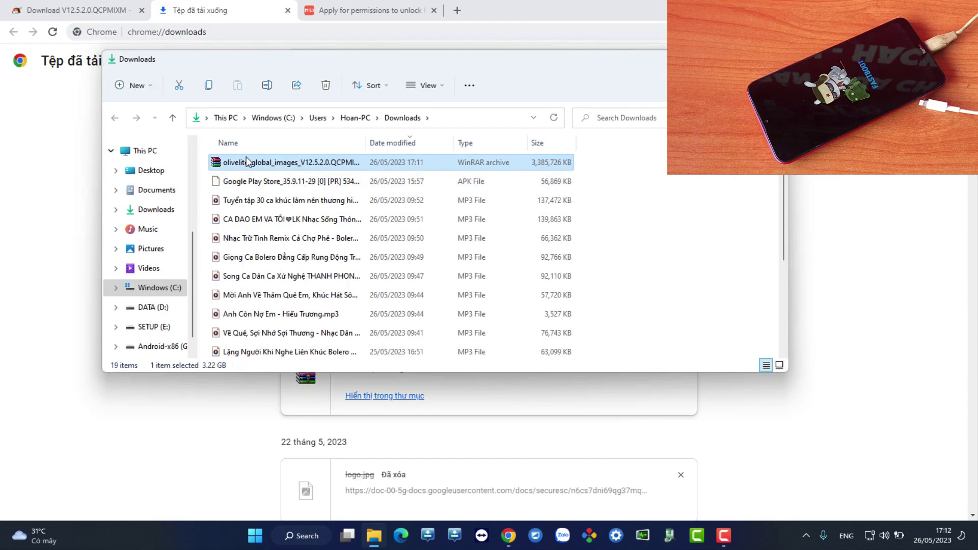
right_click(274, 168)
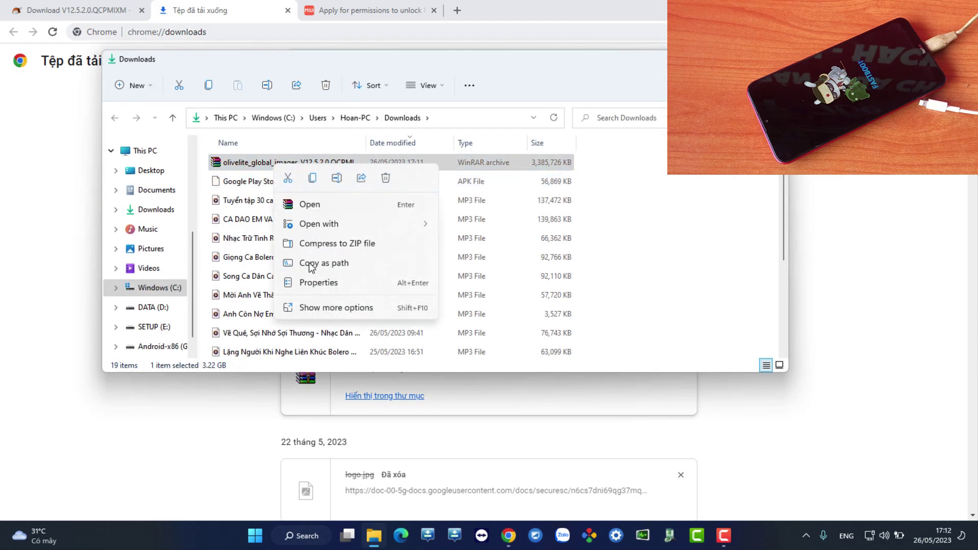
click(314, 306)
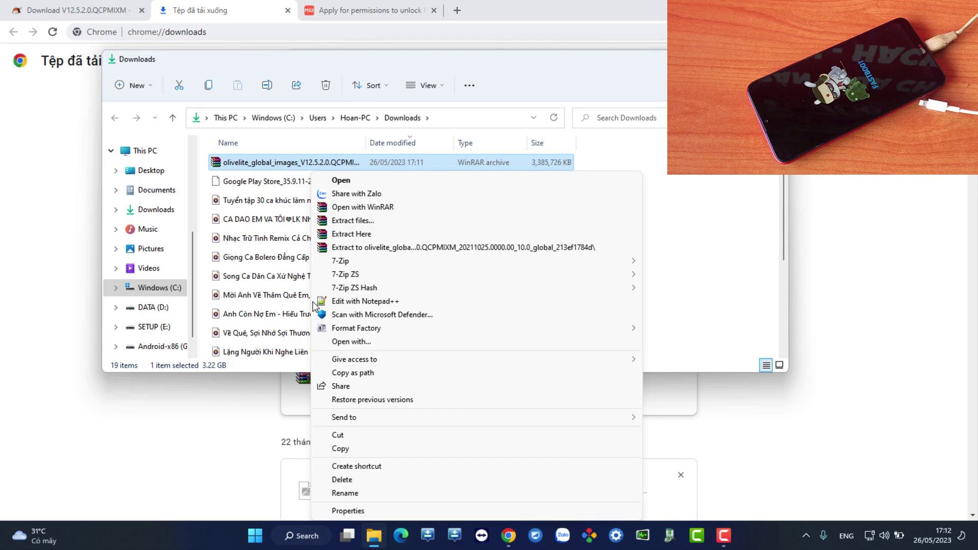
click(381, 234)
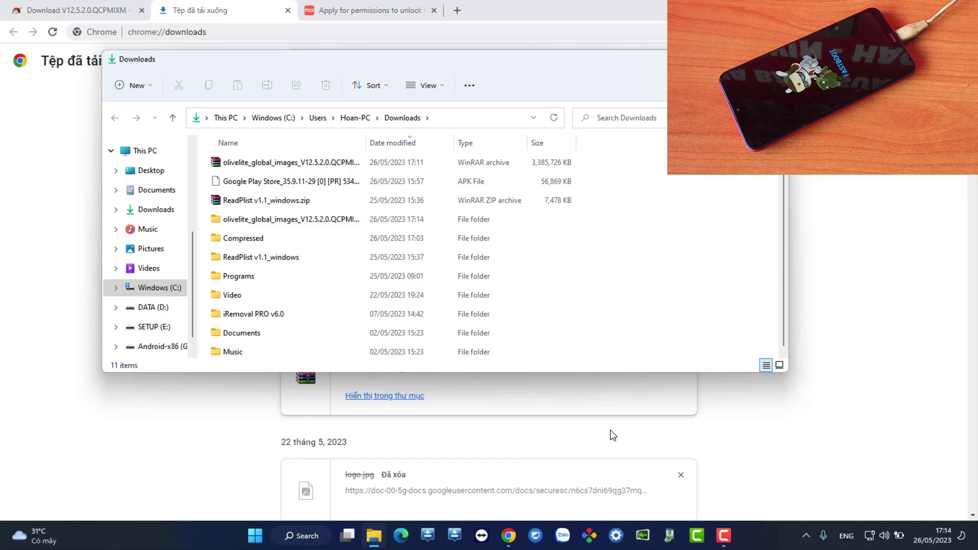
Step: Examine the files in the extracted olivelite_global_images ROM folder, and close the folder and browser windows
double_click(282, 219)
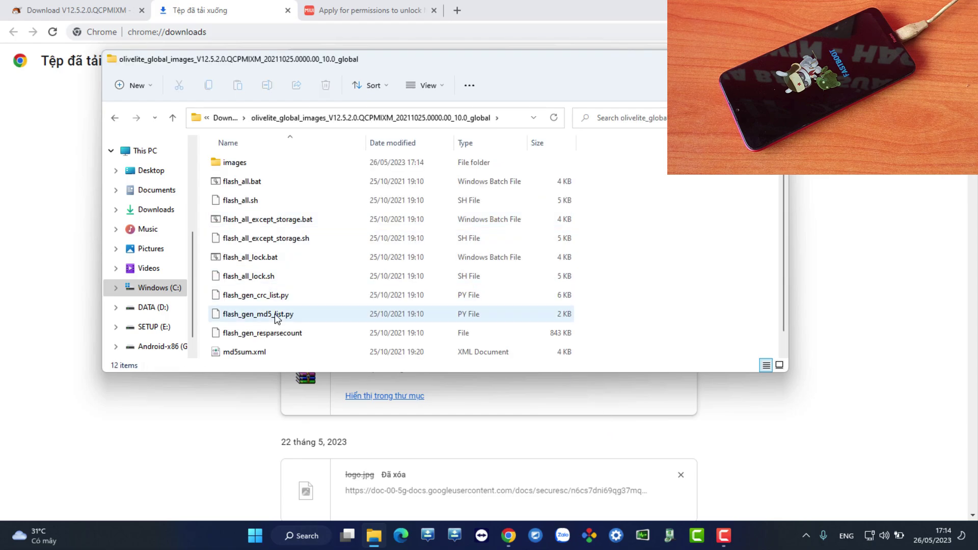
scroll(277, 316, down, 1)
scroll(277, 317, up, 1)
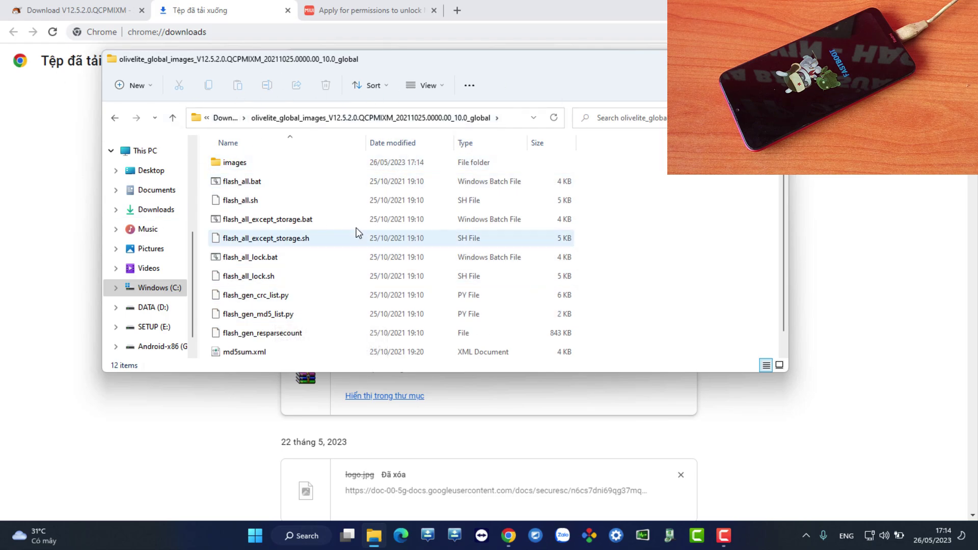
scroll(326, 254, down, 1)
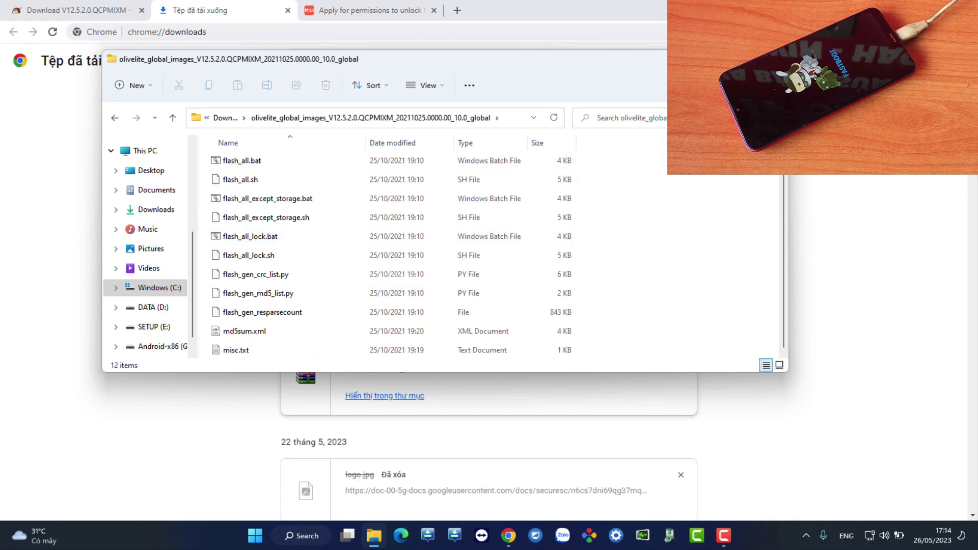
key(alt+F4)
key(alt+F4)
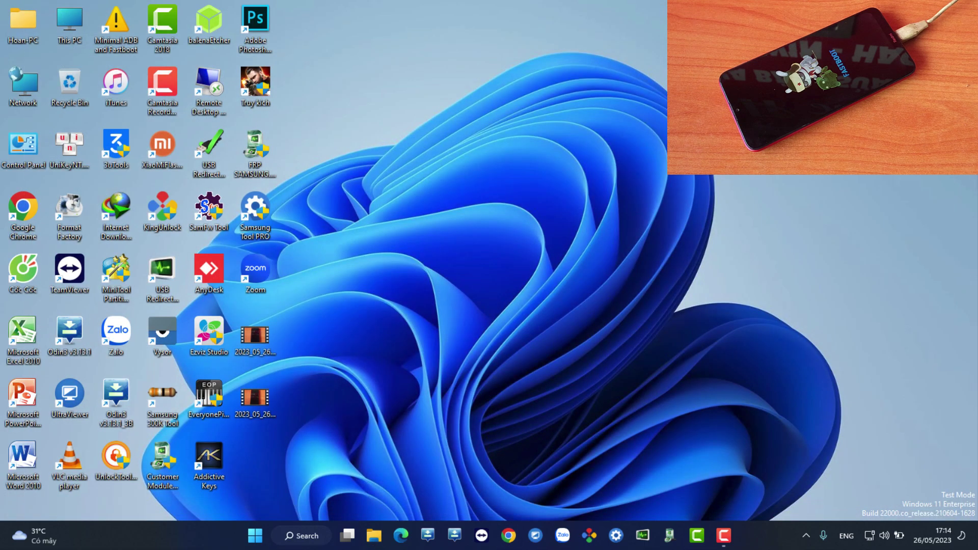
Step: In XiaoMiFlash, flash the connected phone from the olivelite_global_images_V12.5.2.0.QCPMIXM_20211025.0000.00_10.0_global folder with the clean all option
double_click(175, 151)
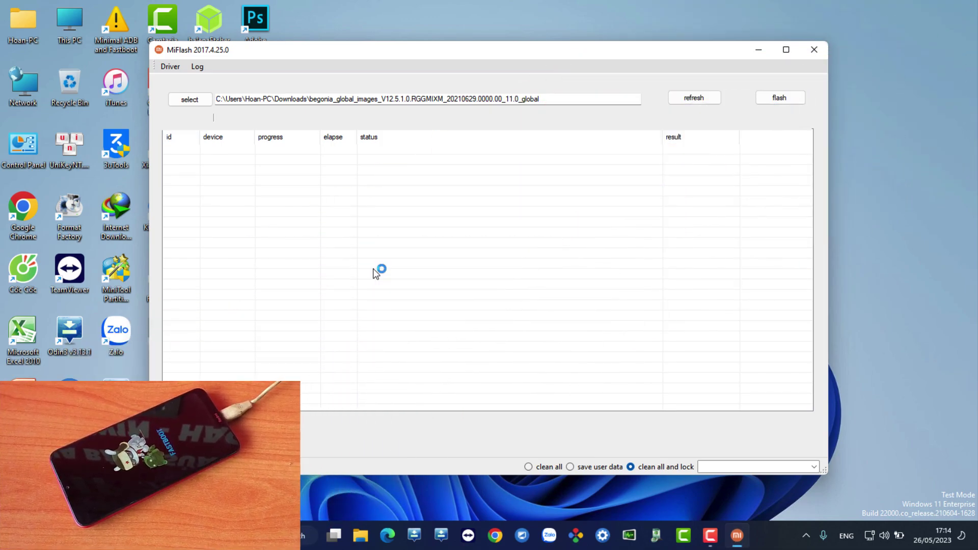
key(Return)
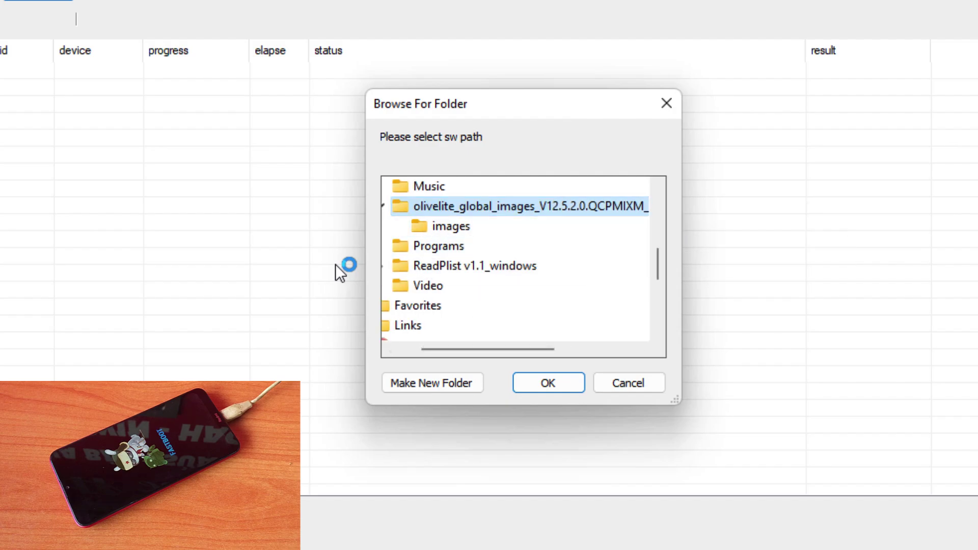
key(Return)
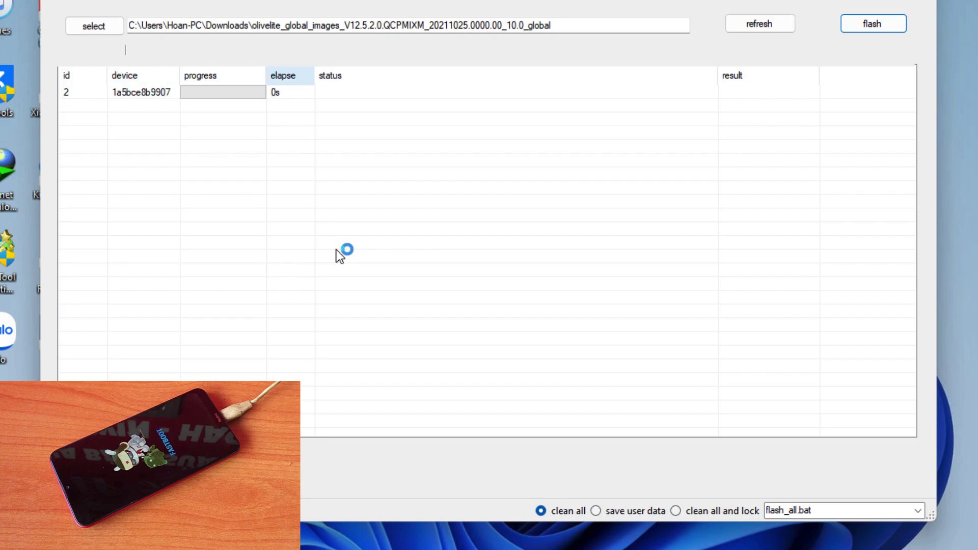
key(Return)
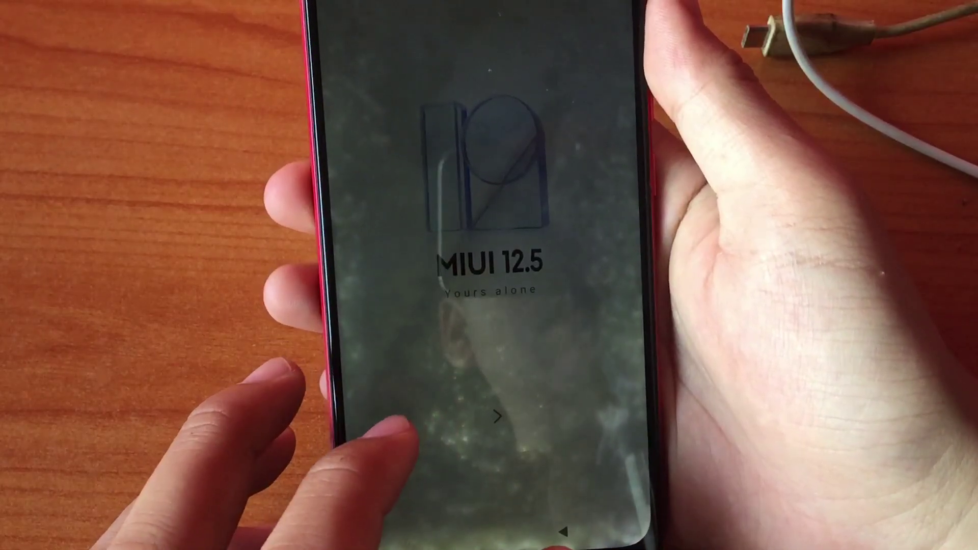
click(562, 525)
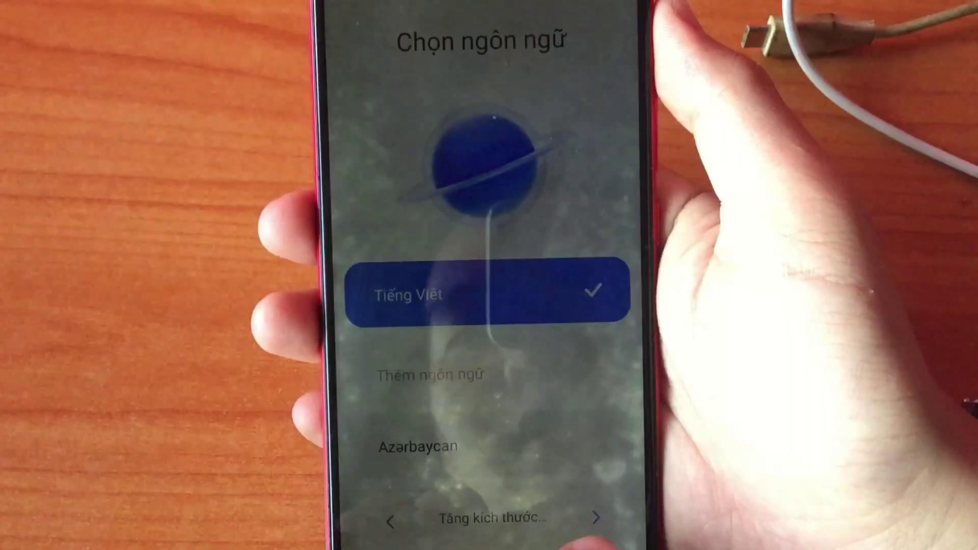
click(590, 517)
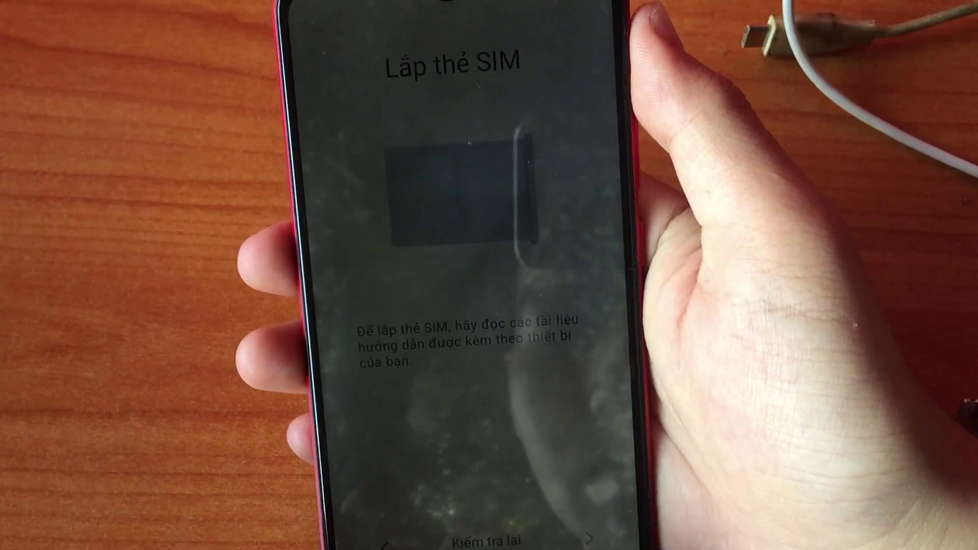
click(589, 538)
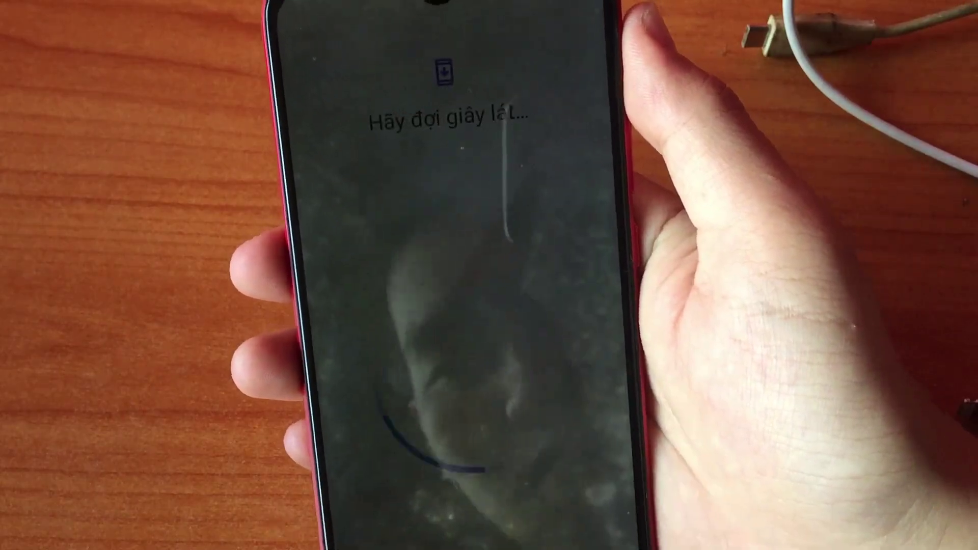
click(474, 481)
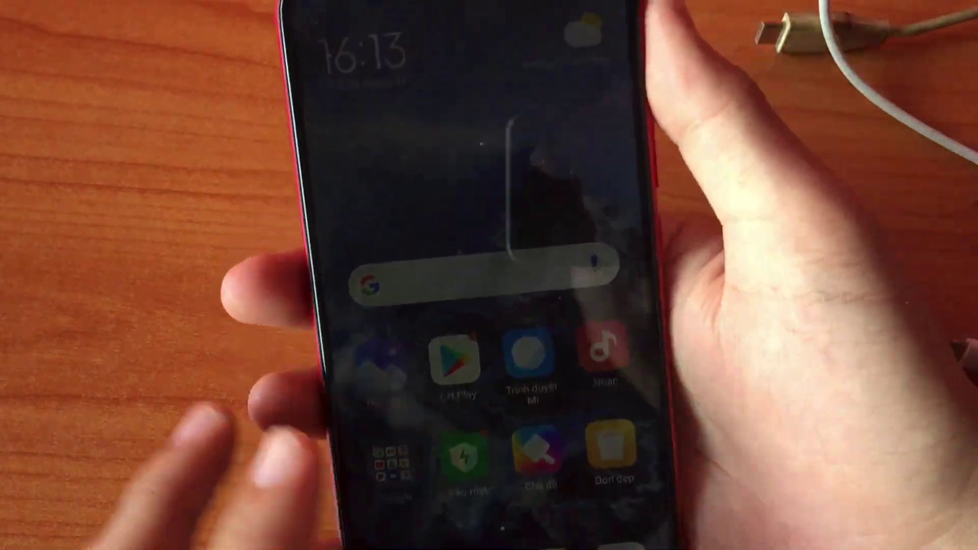
drag(326, 204, 347, 193)
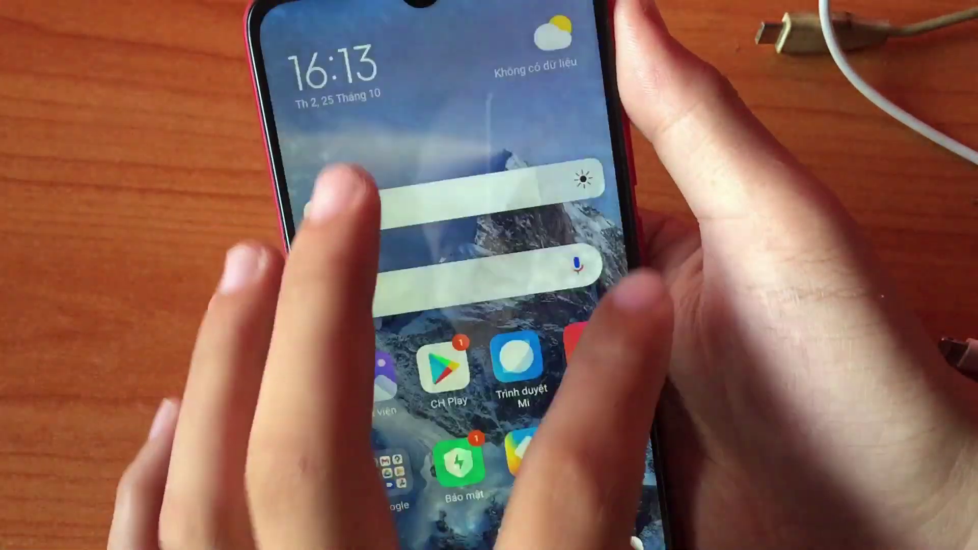
drag(509, 356, 305, 357)
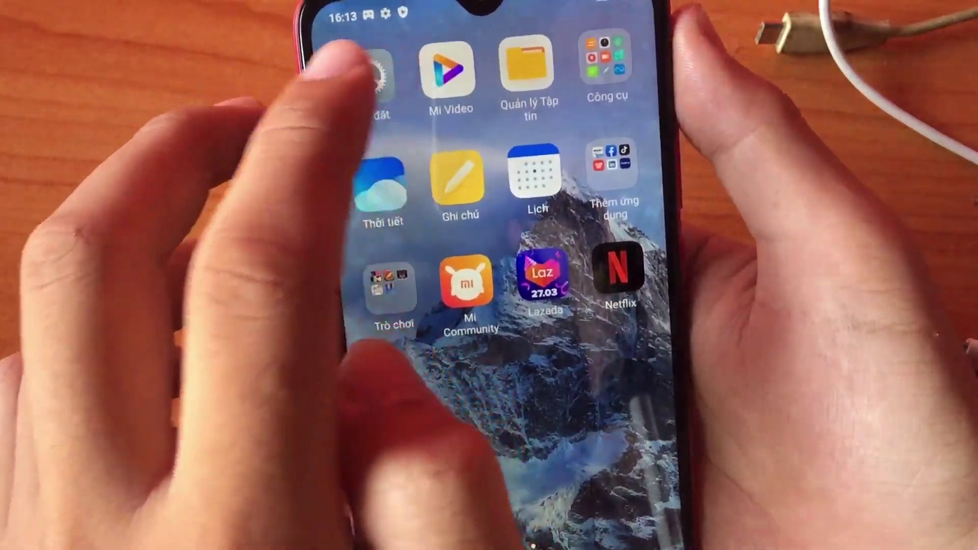
click(376, 84)
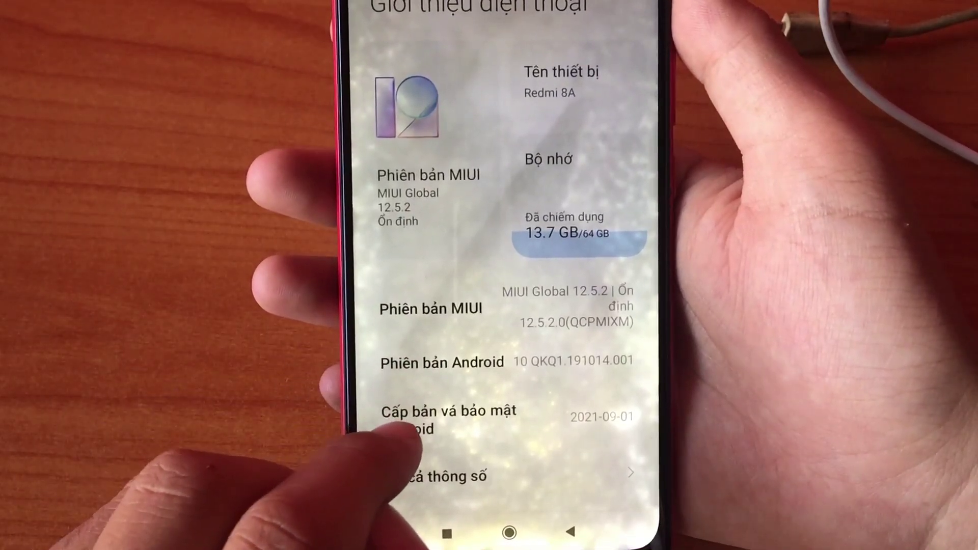
scroll(489, 285, down, 10)
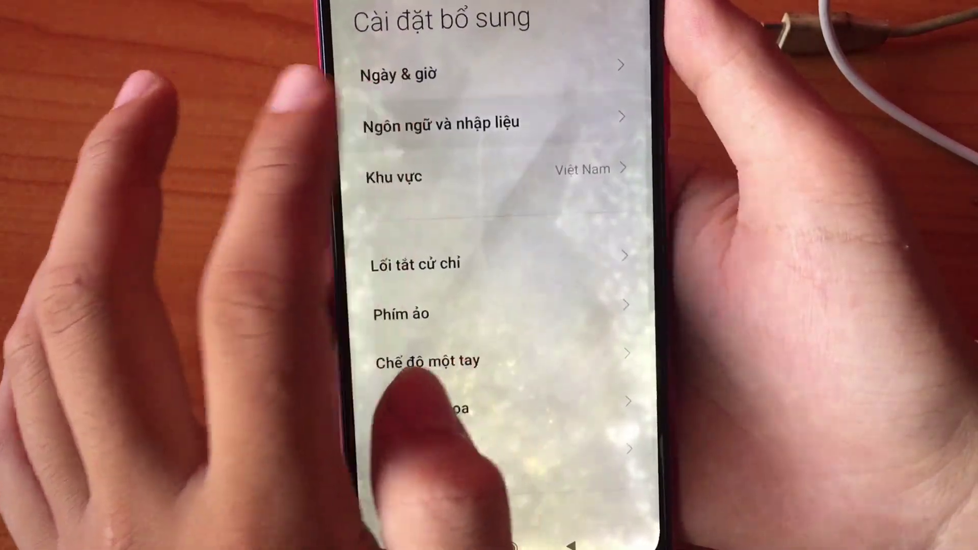
click(448, 123)
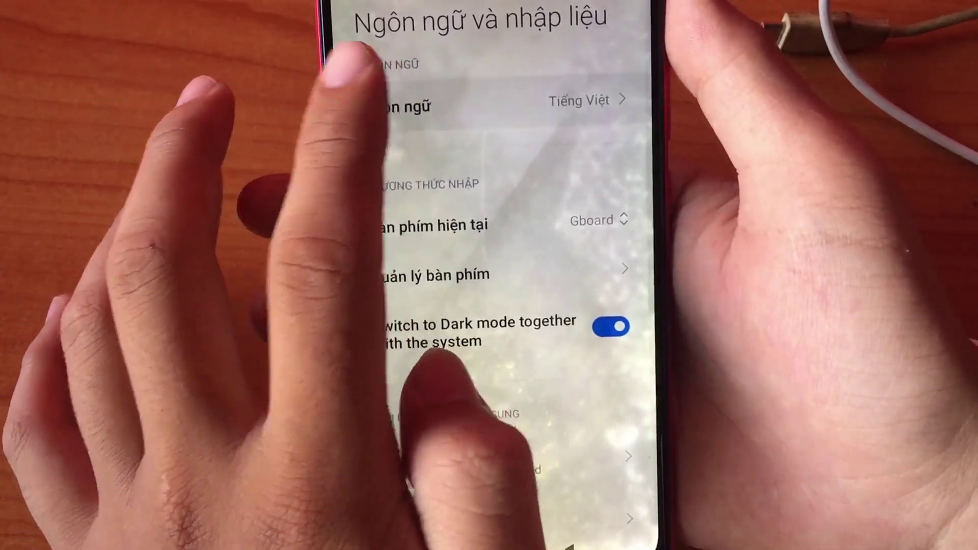
click(408, 102)
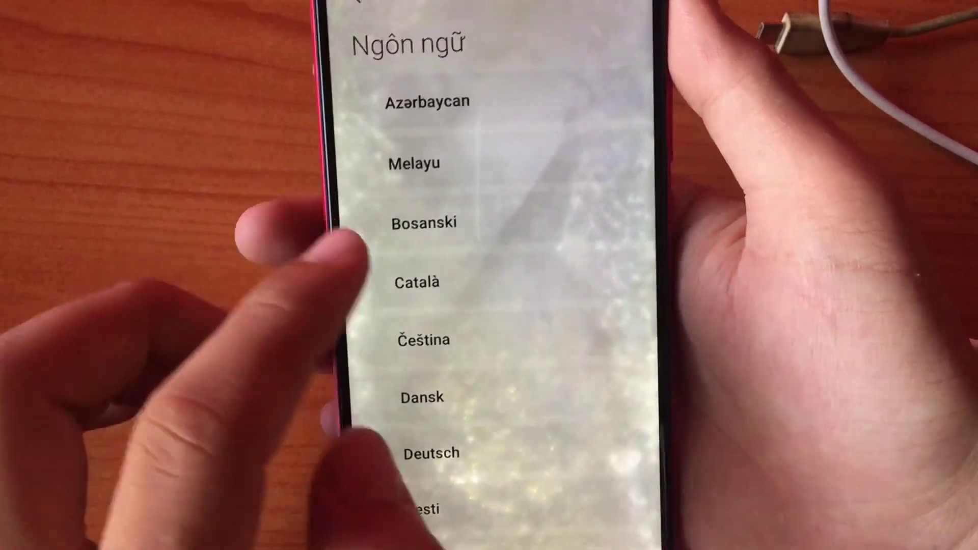
click(423, 340)
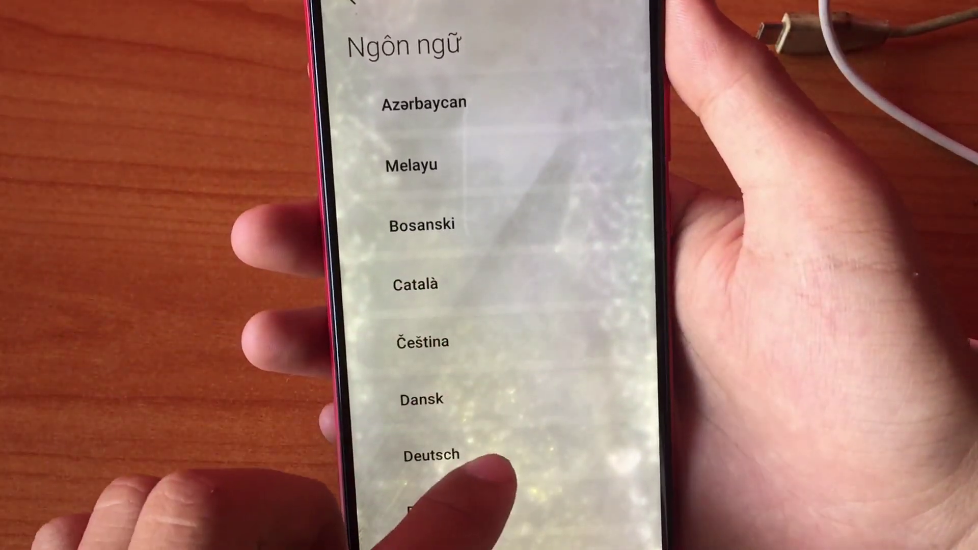
scroll(423, 356, down, 3)
scroll(436, 415, down, 3)
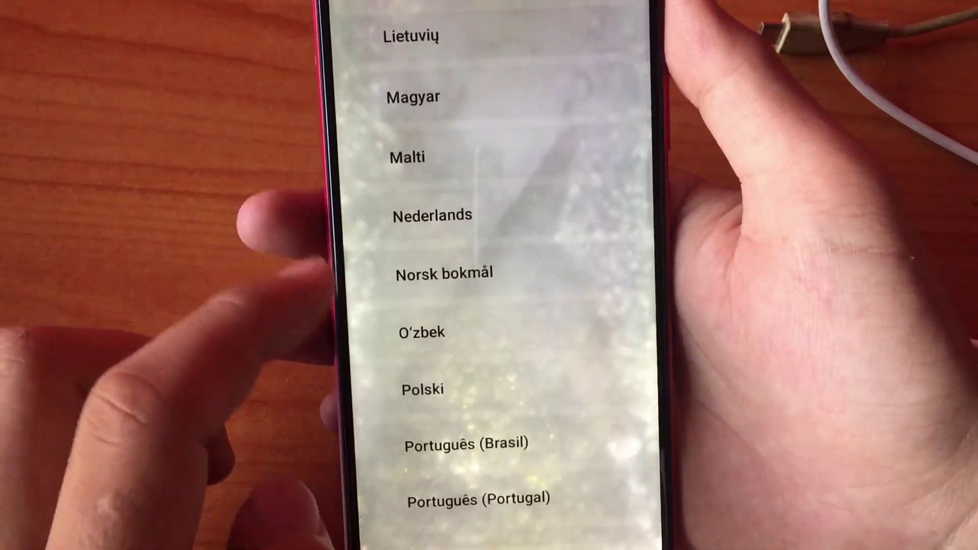
scroll(436, 357, down, 5)
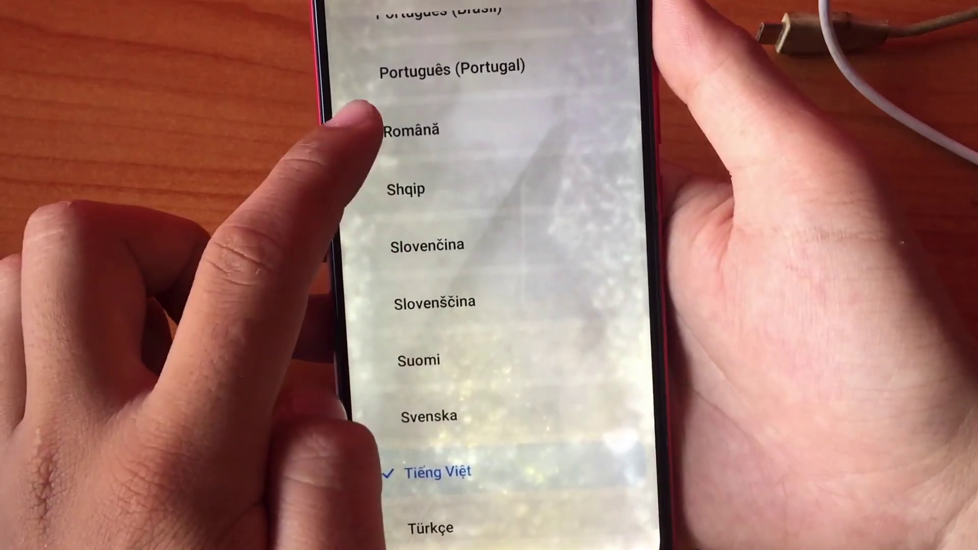
scroll(438, 306, down, 5)
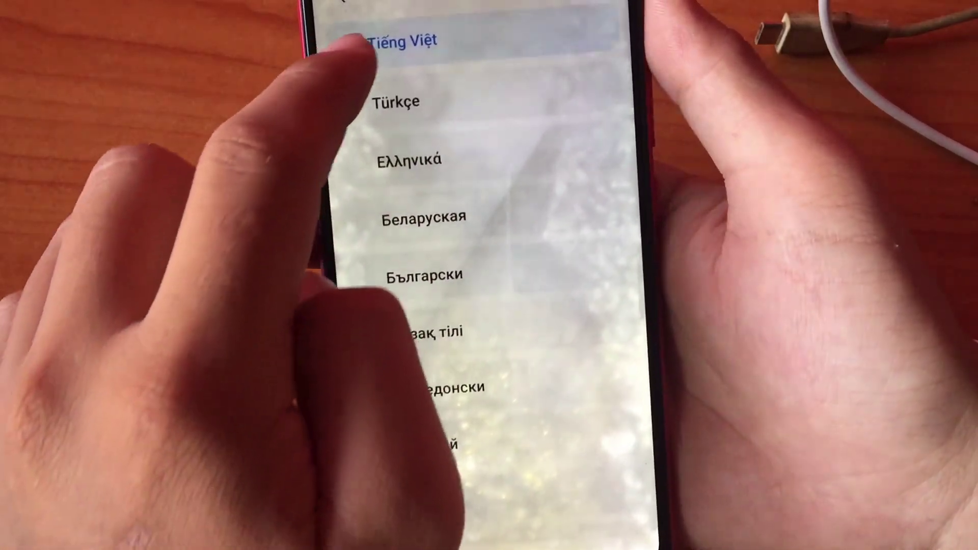
scroll(438, 306, down, 5)
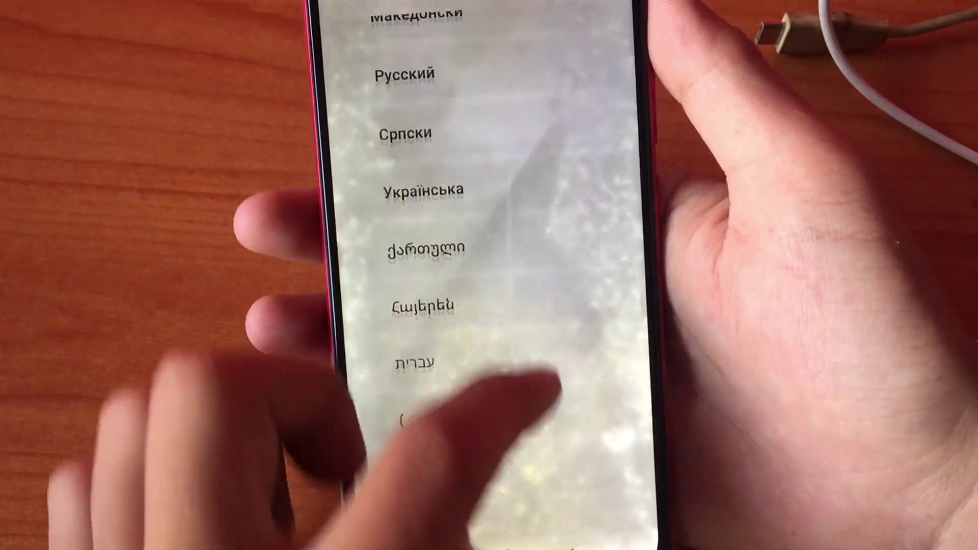
scroll(509, 397, down, 10)
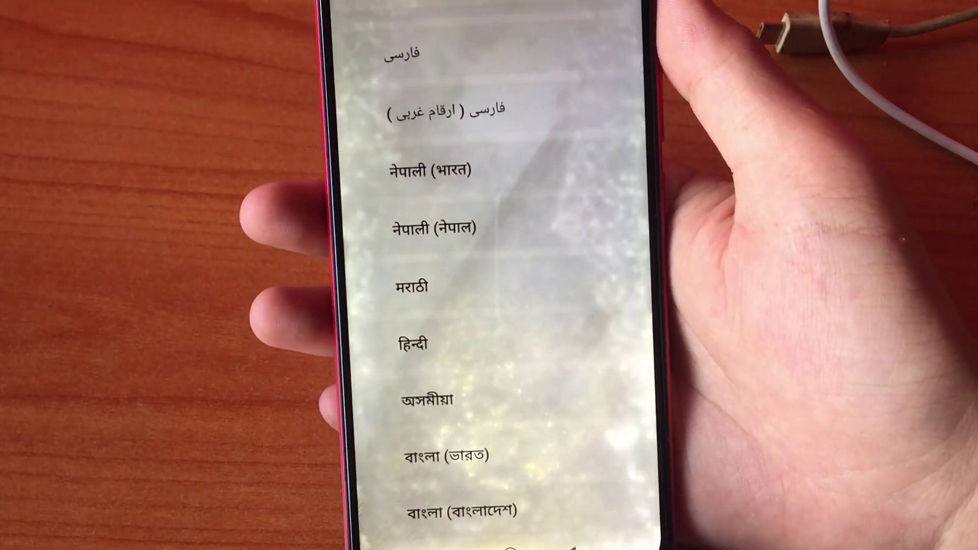